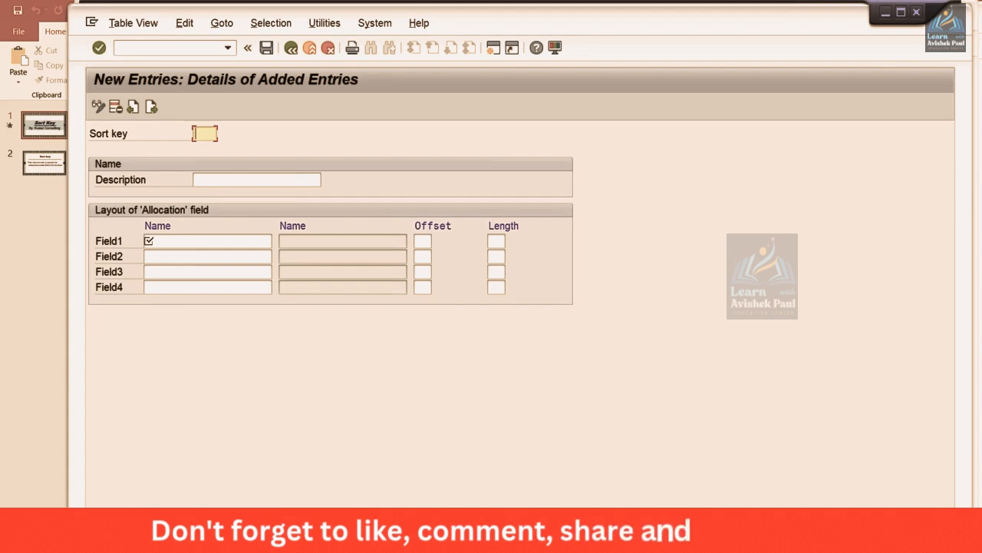
Step: Review the available sort keys for G/L account 1000 in the Display G/L Account Centrally window, leaving the list without a selection
{"action": "mouse_move", "coordinate": [320, 536]}
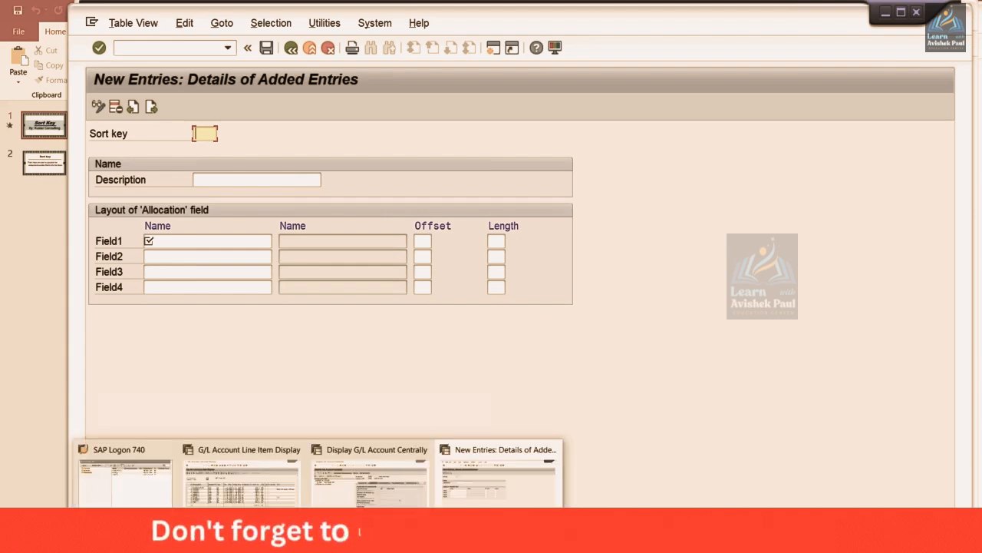
{"action": "left_click", "coordinate": [333, 495]}
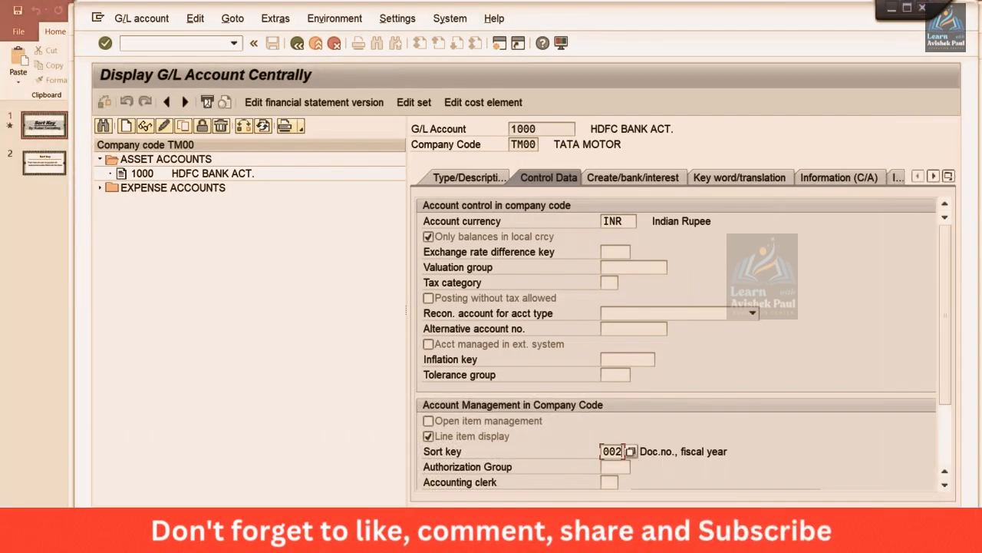
{"action": "left_click", "coordinate": [630, 451]}
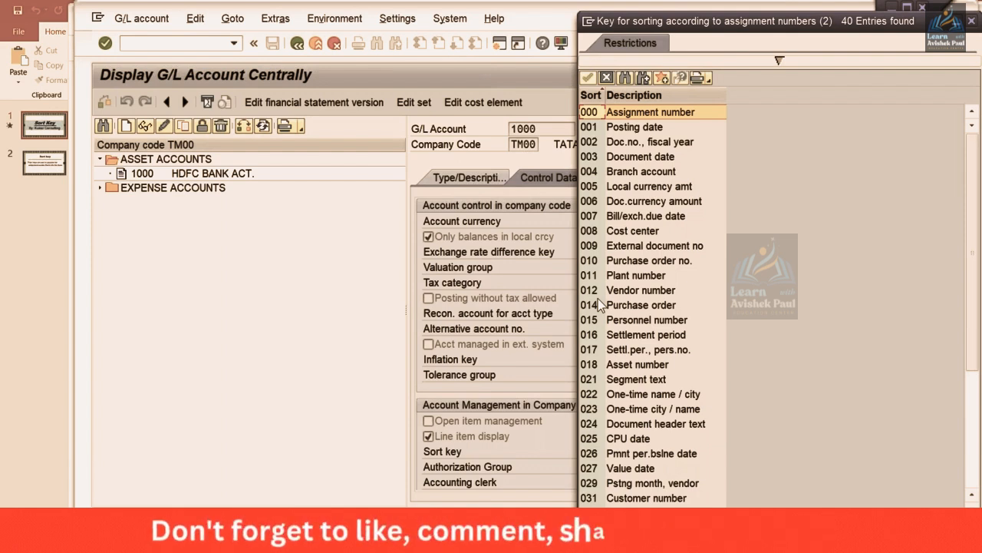
{"action": "left_click", "coordinate": [382, 314]}
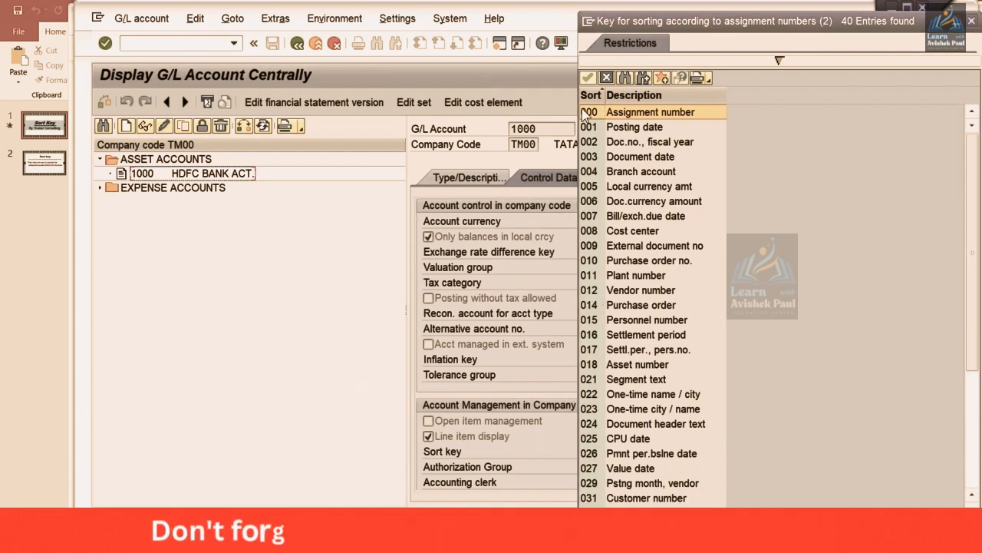
{"action": "left_click_drag", "start_coordinate": [683, 21], "coordinate": [620, 66]}
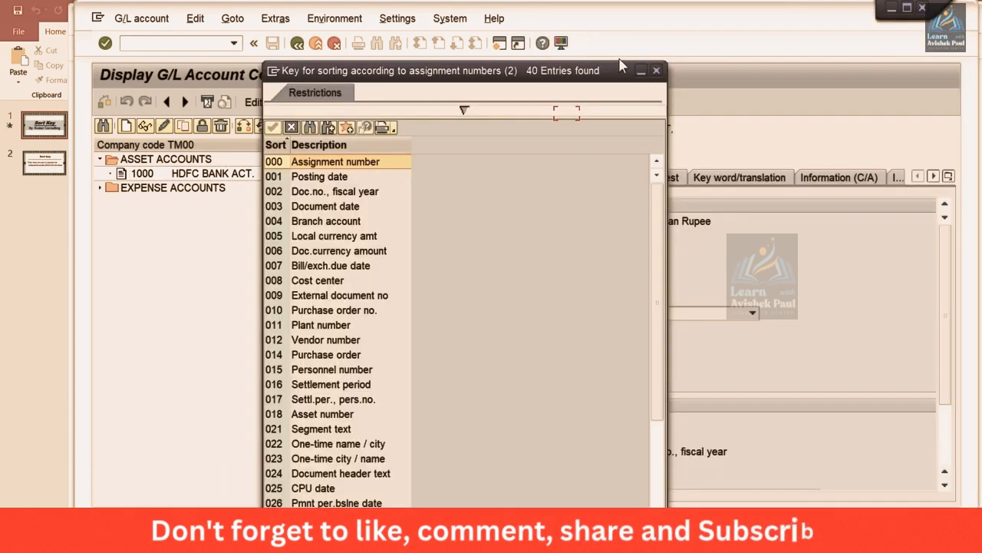
{"action": "left_click", "coordinate": [655, 71]}
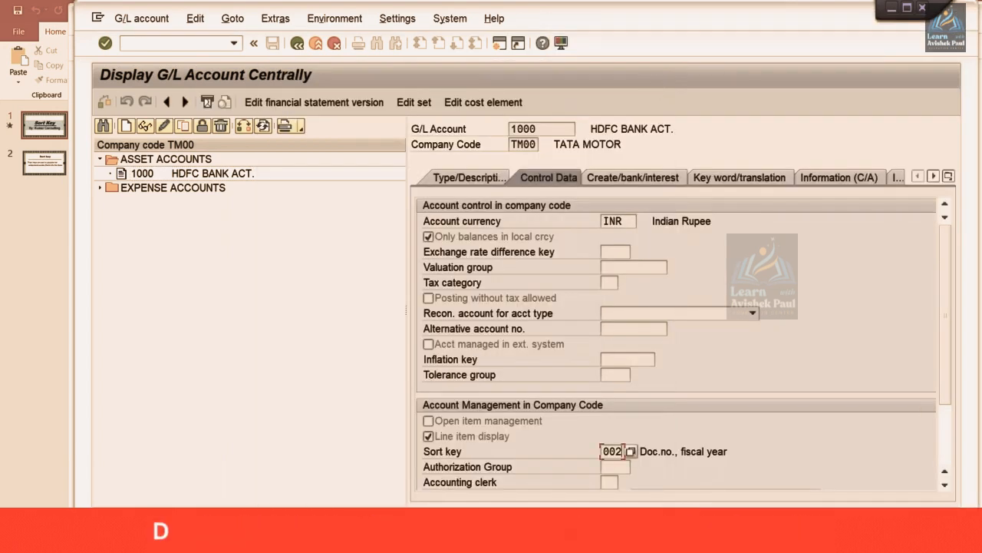
Step: In the New Entries window, define sort key 013 with the description Reference Key
{"action": "left_click", "coordinate": [318, 541]}
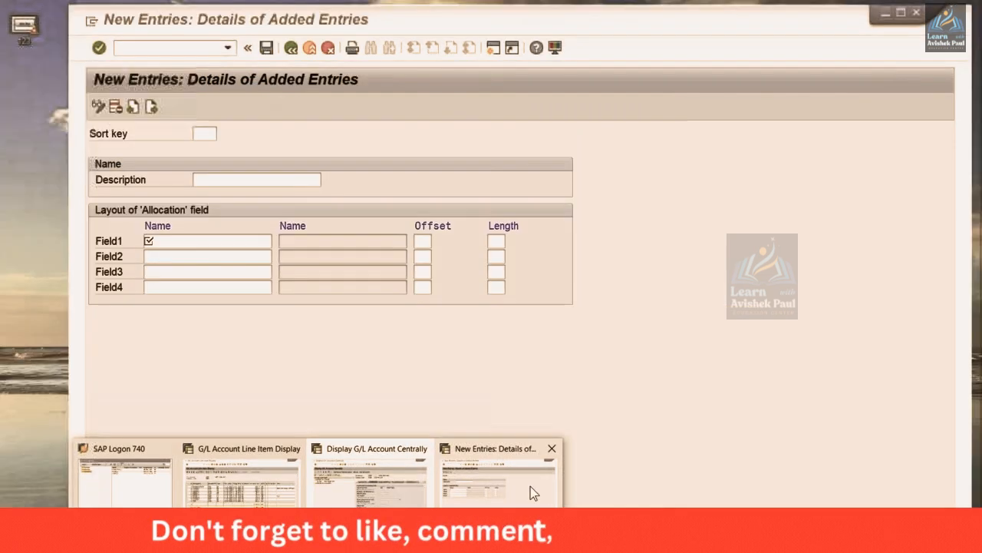
{"action": "left_click", "coordinate": [530, 487]}
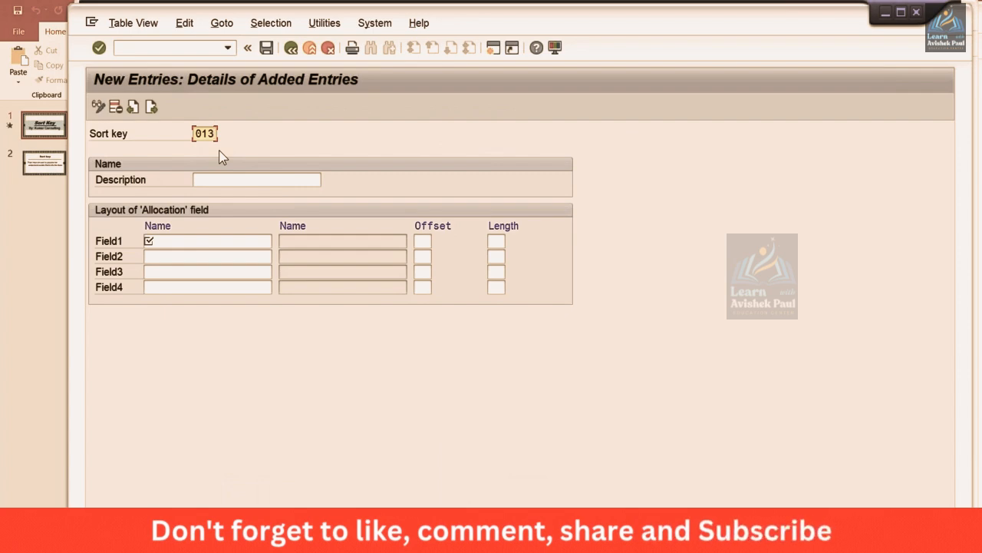
{"action": "key", "text": "Tab"}
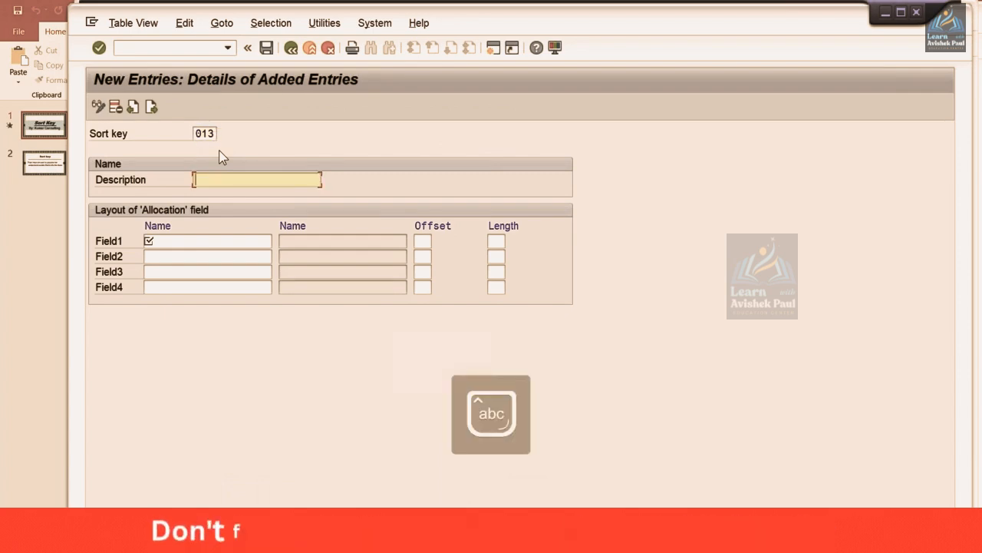
{"action": "type", "text": "Re"}
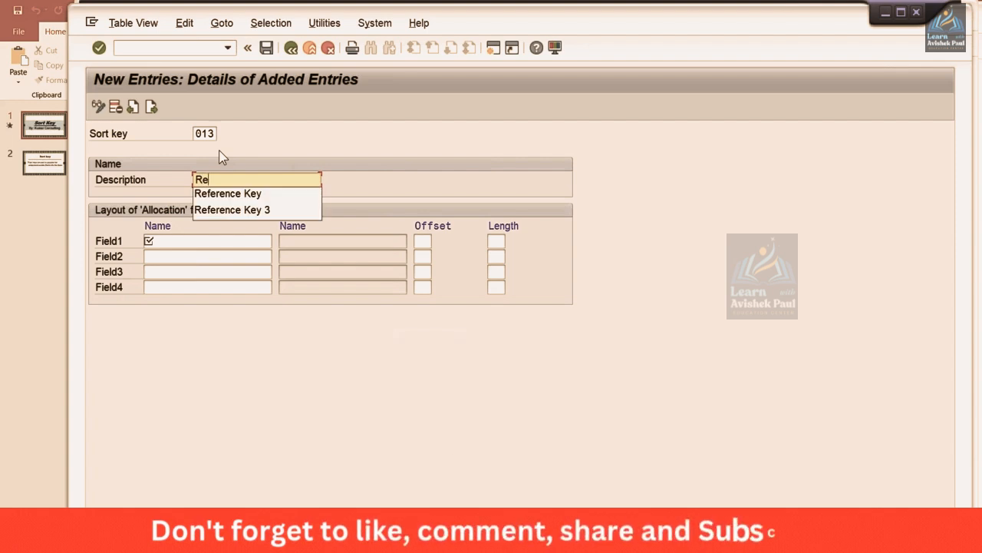
{"action": "key", "text": "Down"}
{"action": "key", "text": "Return"}
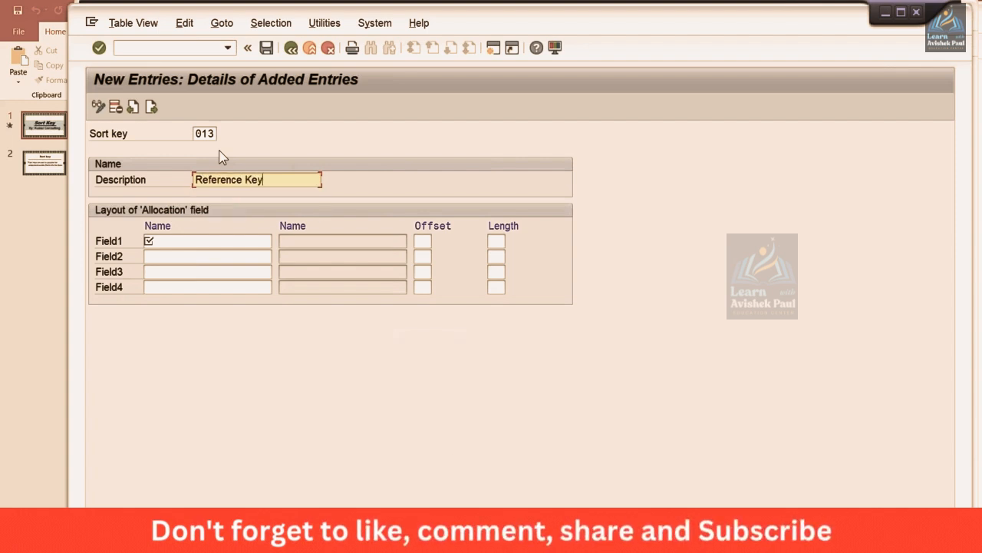
Step: Look up the possible fields for Field1 of the allocation layout and search the field list for "re"
{"action": "left_click", "coordinate": [180, 240]}
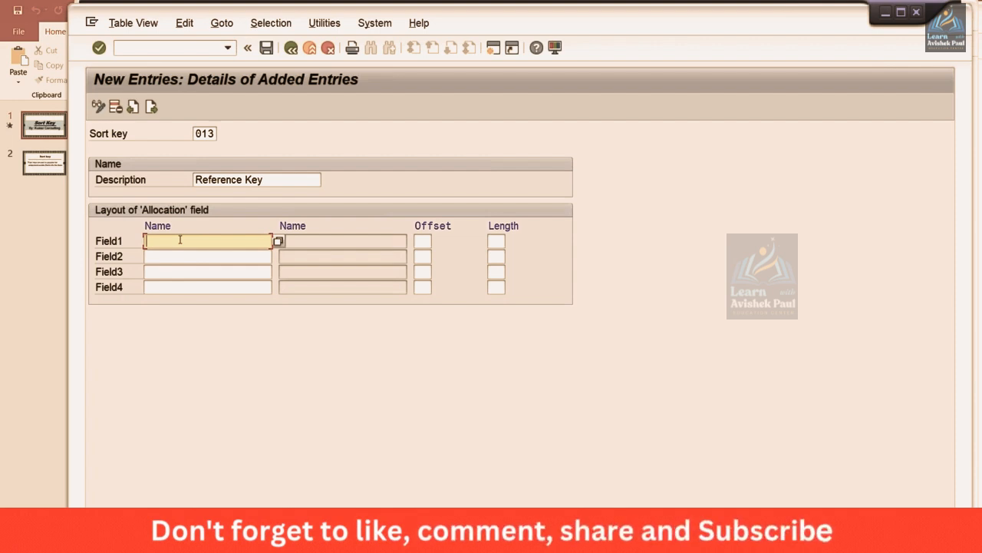
{"action": "left_click", "coordinate": [277, 242]}
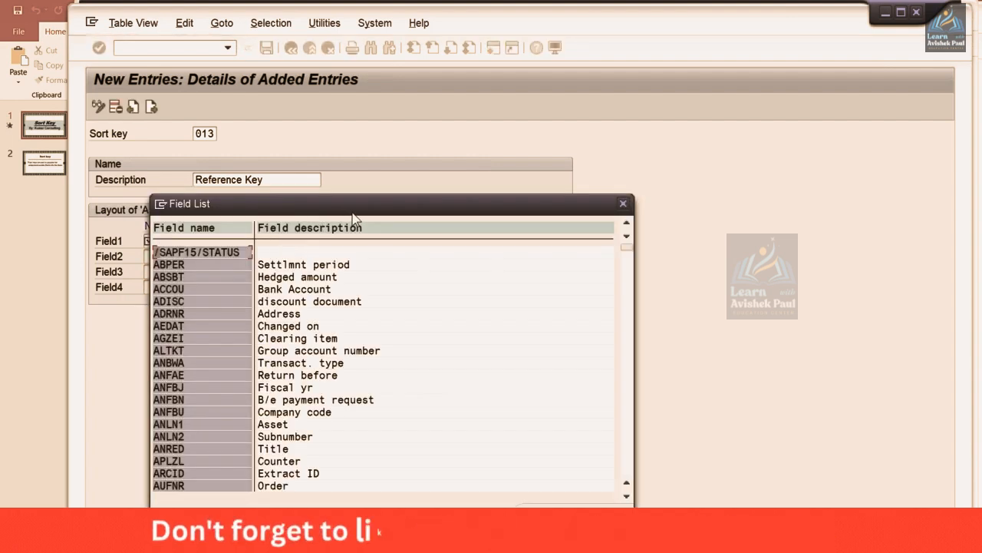
{"action": "left_click_drag", "start_coordinate": [356, 208], "coordinate": [380, 125]}
{"action": "left_click", "coordinate": [404, 301]}
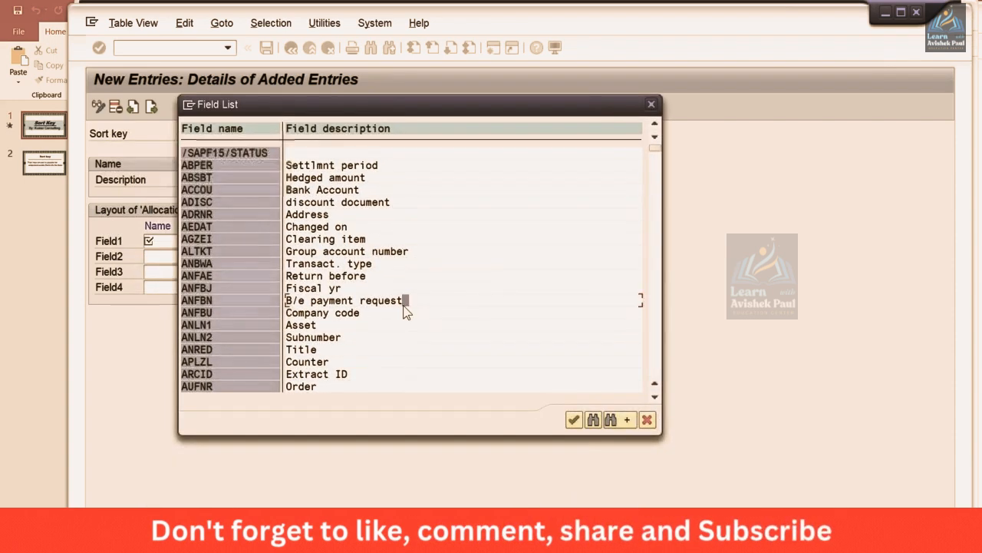
{"action": "left_click", "coordinate": [593, 419]}
{"action": "type", "text": "ref"}
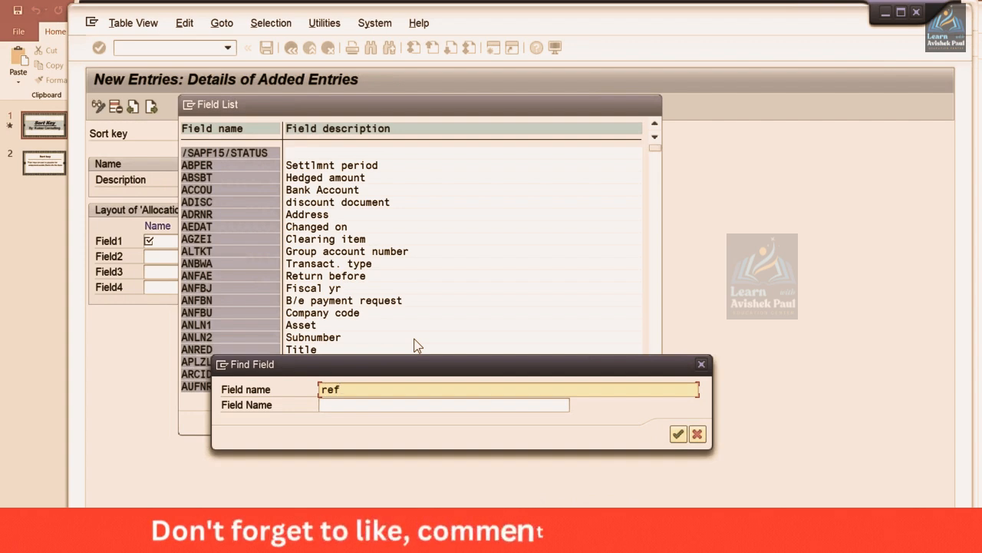
{"action": "key", "text": "Return"}
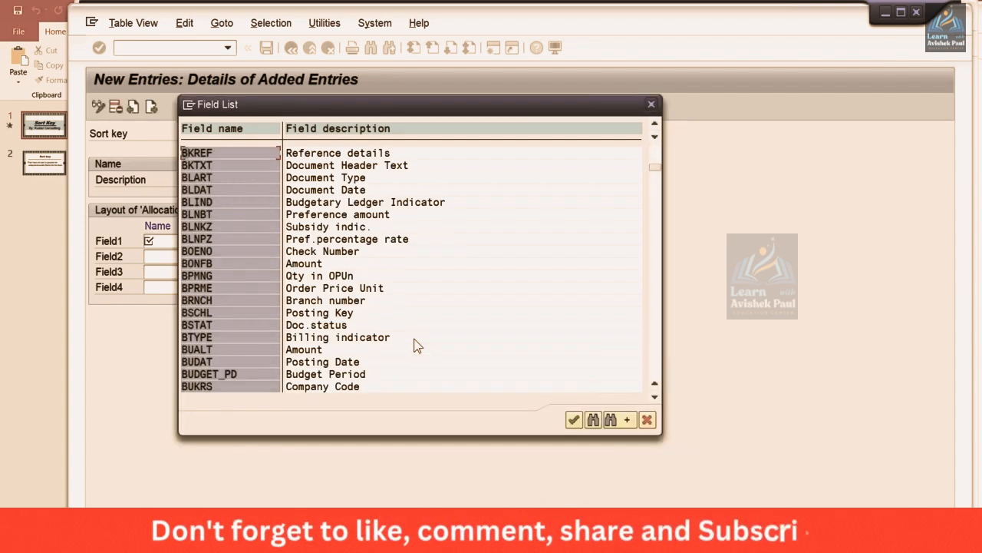
Step: Go through further matches up to the XREF reference key fields, leave the field list without choosing one, and return to Field1
{"action": "left_click", "coordinate": [618, 421]}
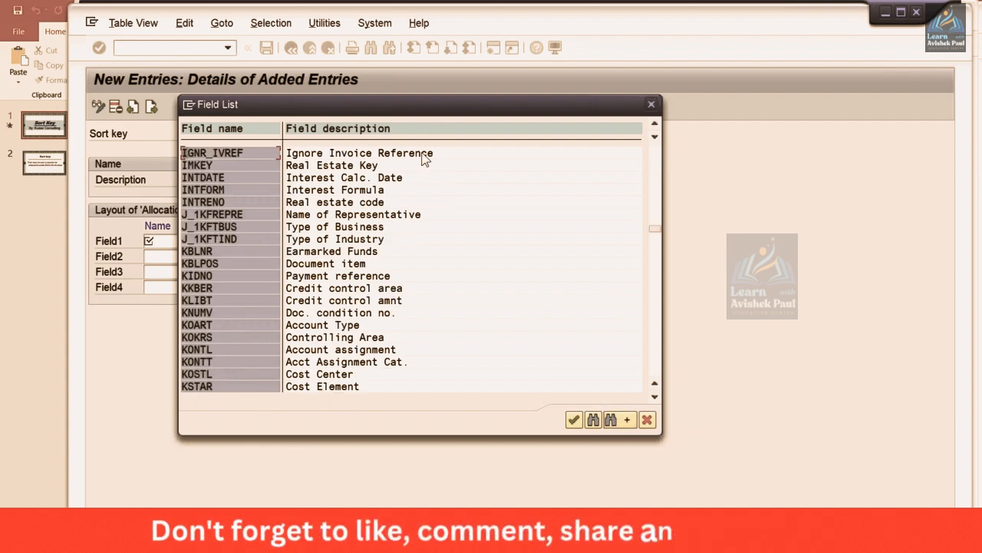
{"action": "left_click", "coordinate": [615, 424]}
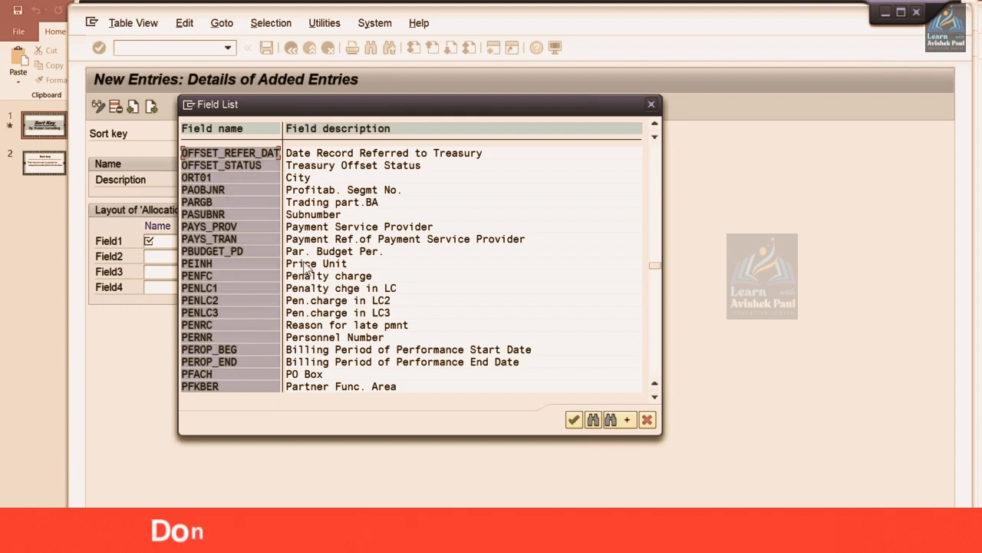
{"action": "left_click", "coordinate": [622, 419]}
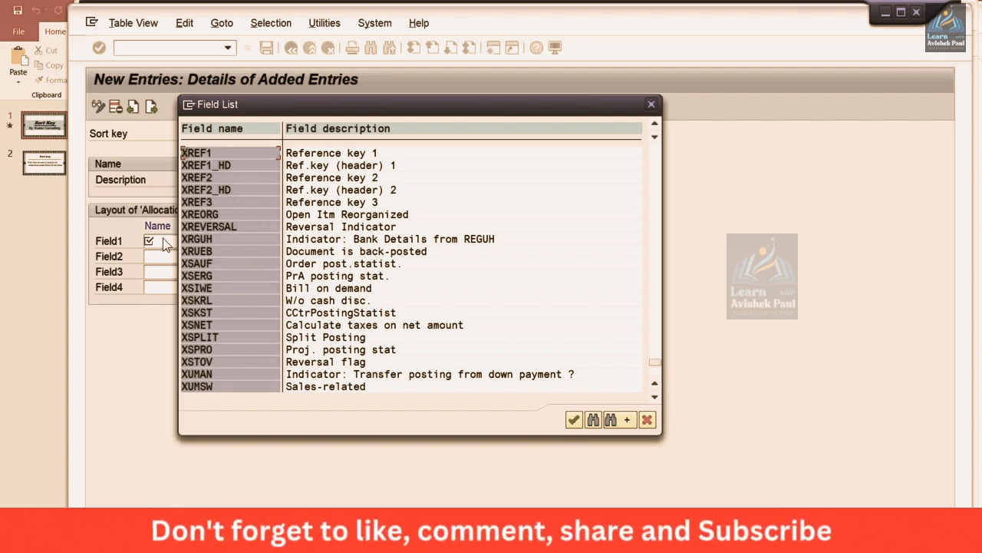
{"action": "left_click", "coordinate": [651, 104]}
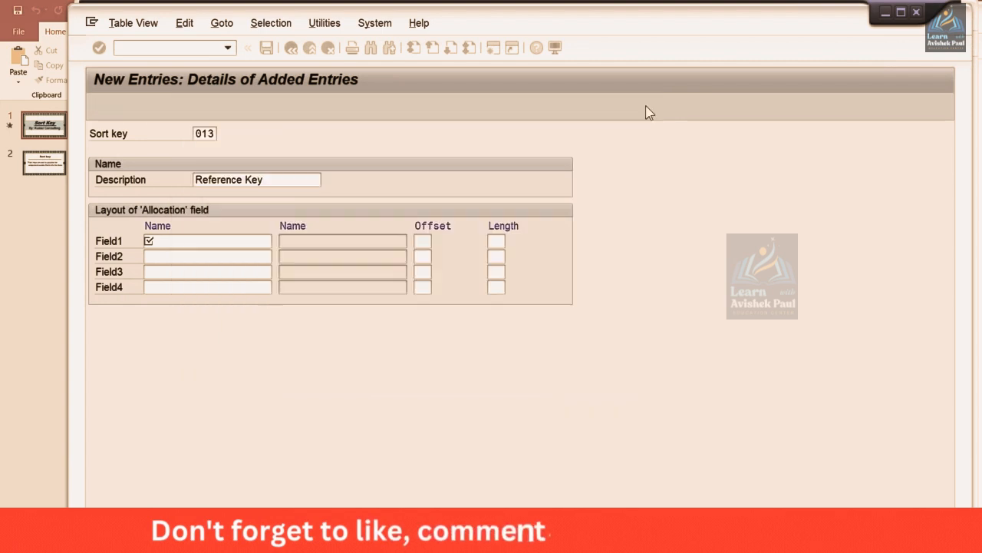
{"action": "left_click", "coordinate": [180, 244]}
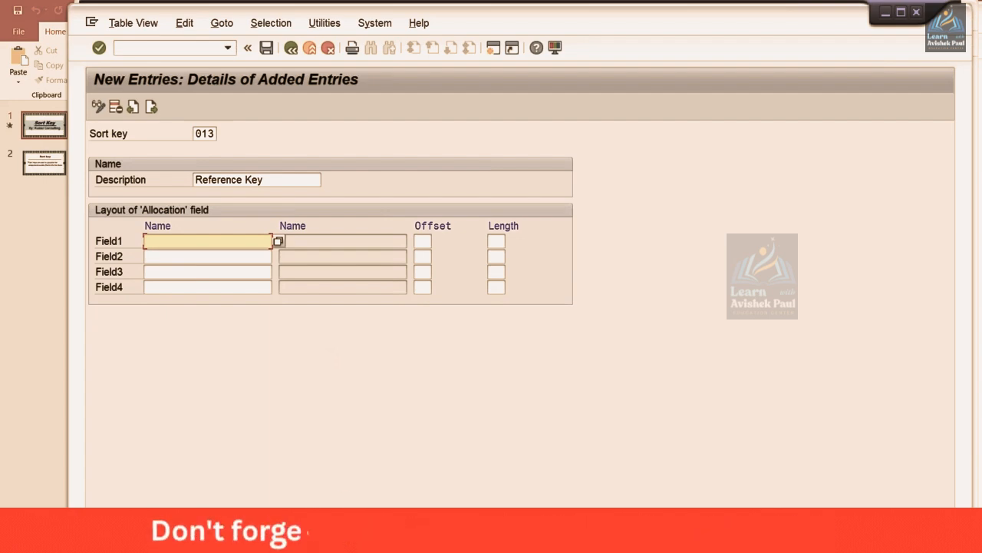
Step: Start transaction fb50 in a separate SAP session and go to the G/L document's Reference field
{"action": "left_click", "coordinate": [318, 541]}
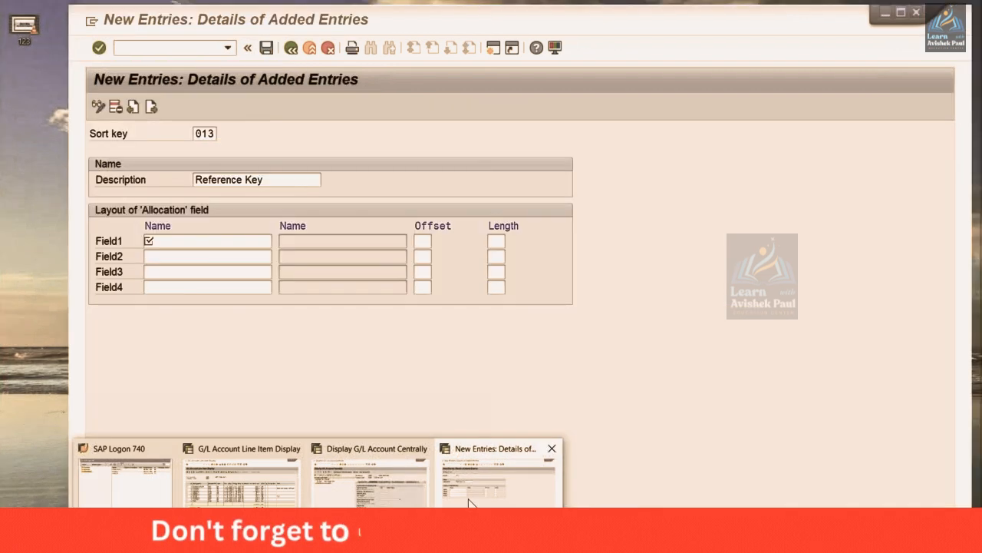
{"action": "left_click", "coordinate": [468, 483]}
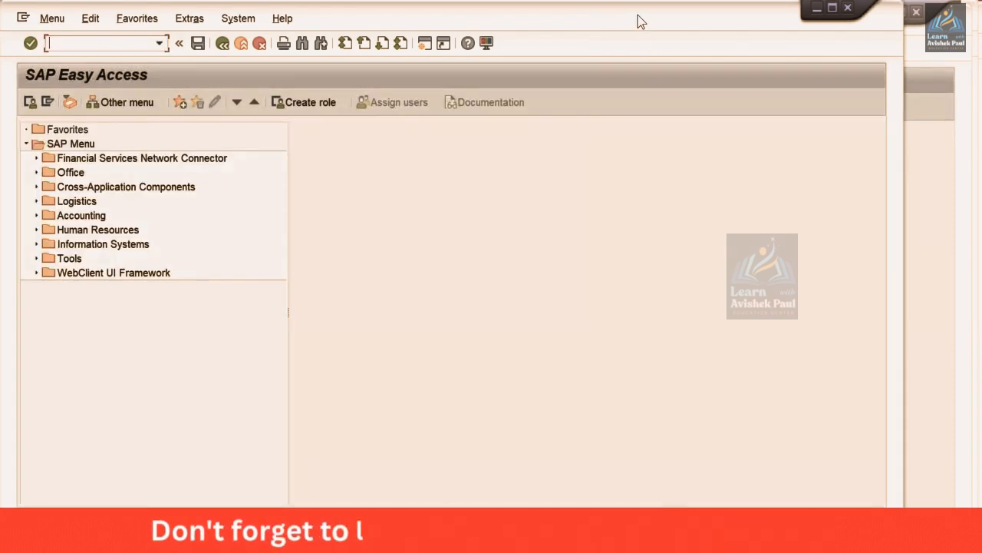
{"action": "left_click_drag", "start_coordinate": [682, 15], "coordinate": [711, 17]}
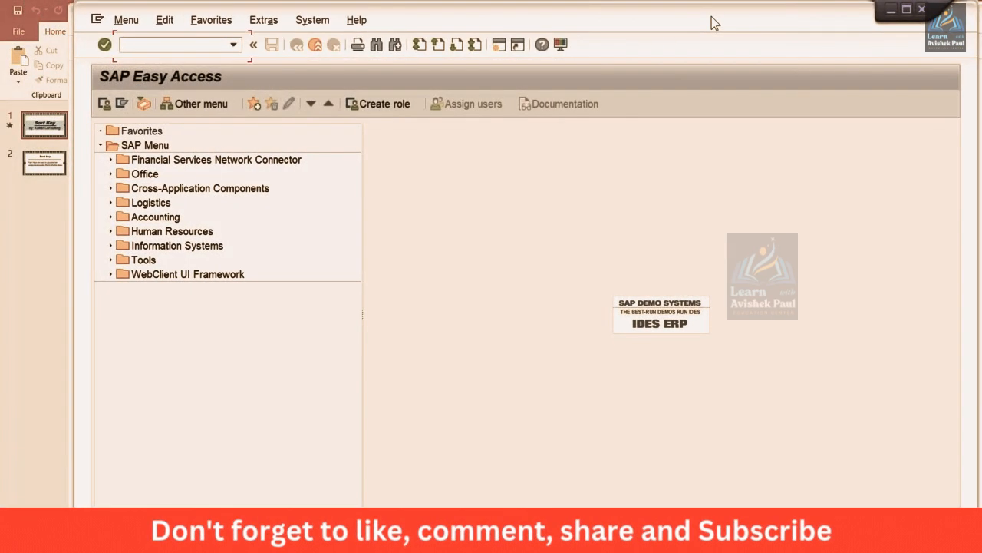
{"action": "type", "text": "fb50"}
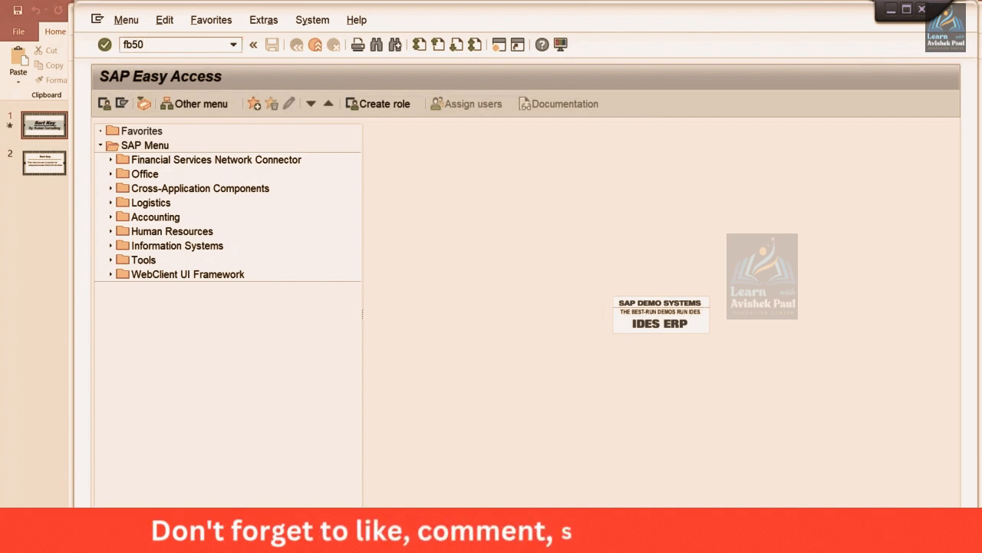
{"action": "key", "text": "Return"}
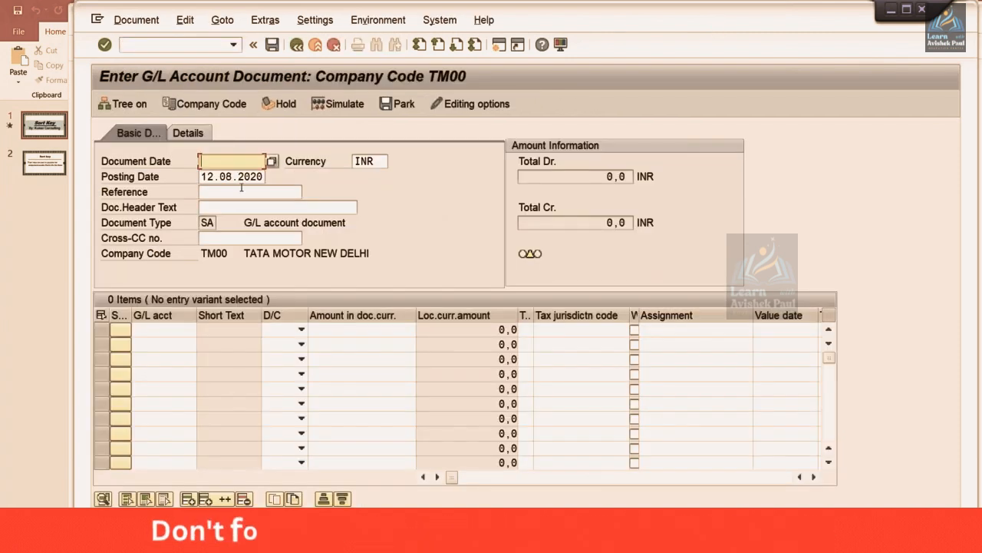
{"action": "left_click", "coordinate": [209, 192]}
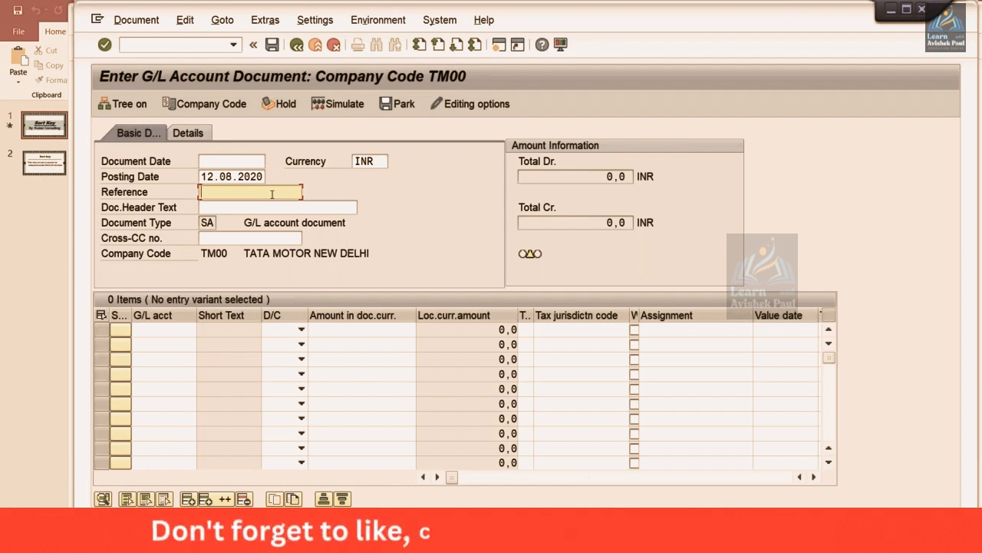
{"action": "key", "text": "Return"}
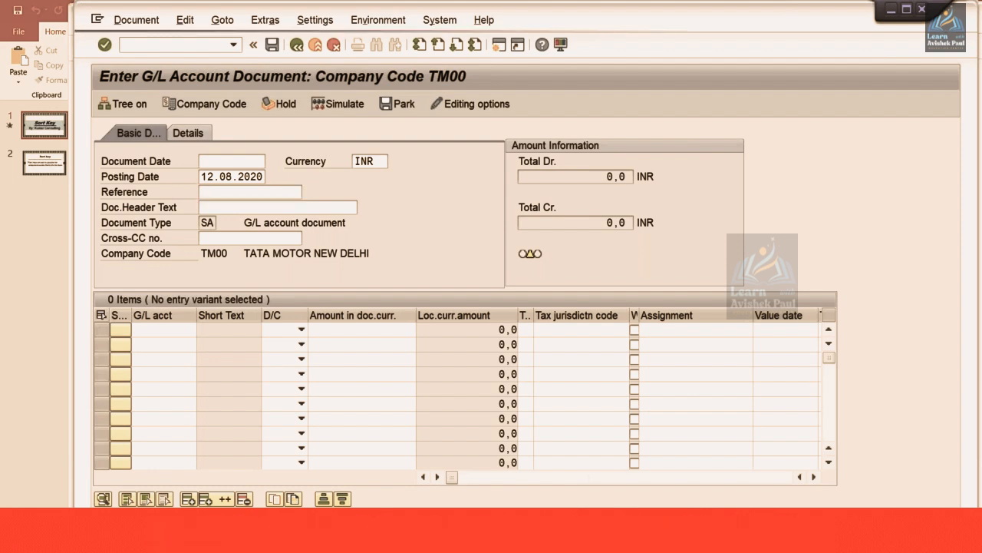